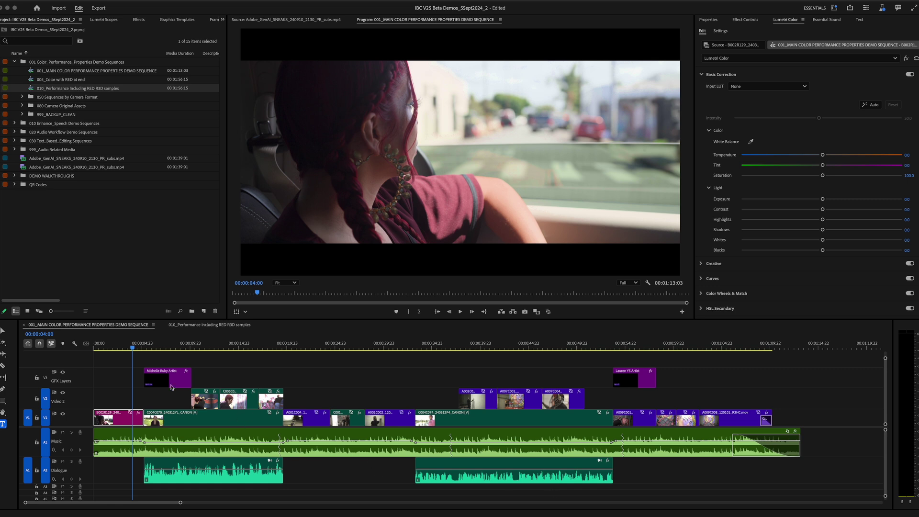
# - Park the playhead at 00:00:03:23 and select the opening B002R129 clip on V1 for grading
pyautogui.click(113, 398)
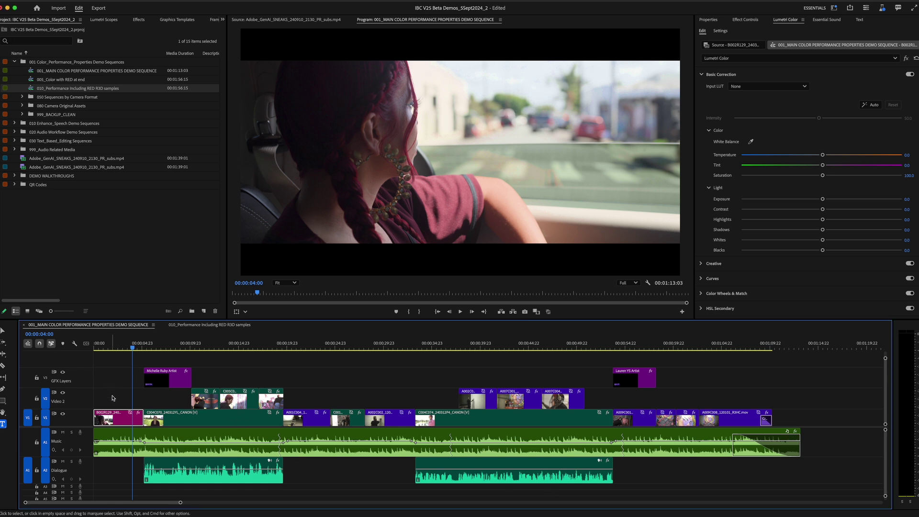
pyautogui.click(106, 403)
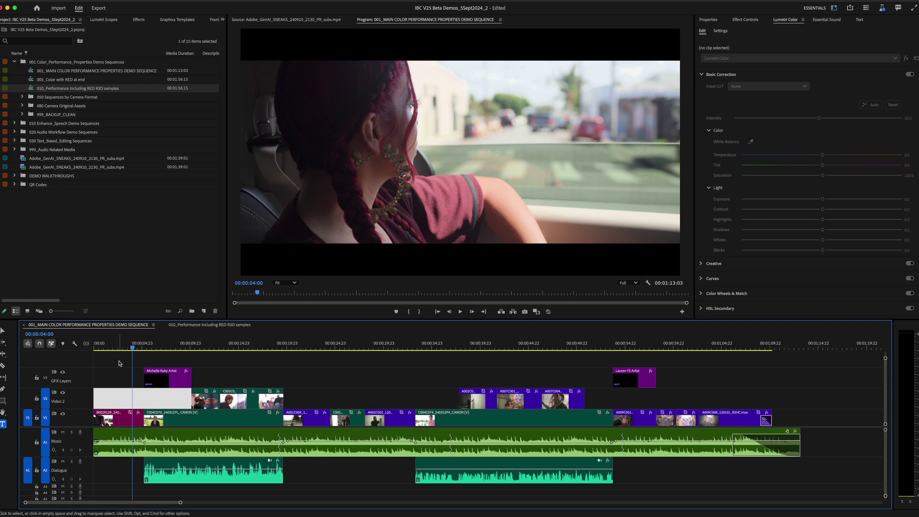
pyautogui.click(123, 346)
pyautogui.moveTo(123, 347); pyautogui.dragTo(129, 347)
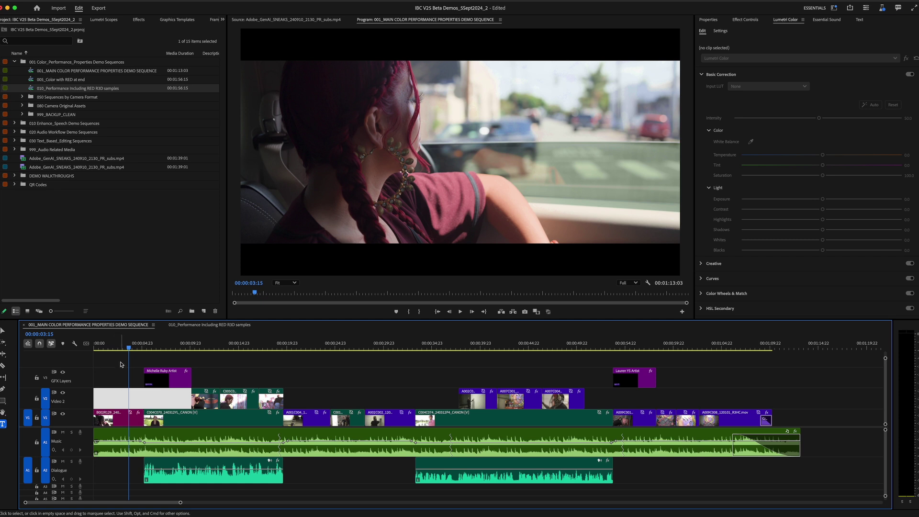
pyautogui.click(131, 347)
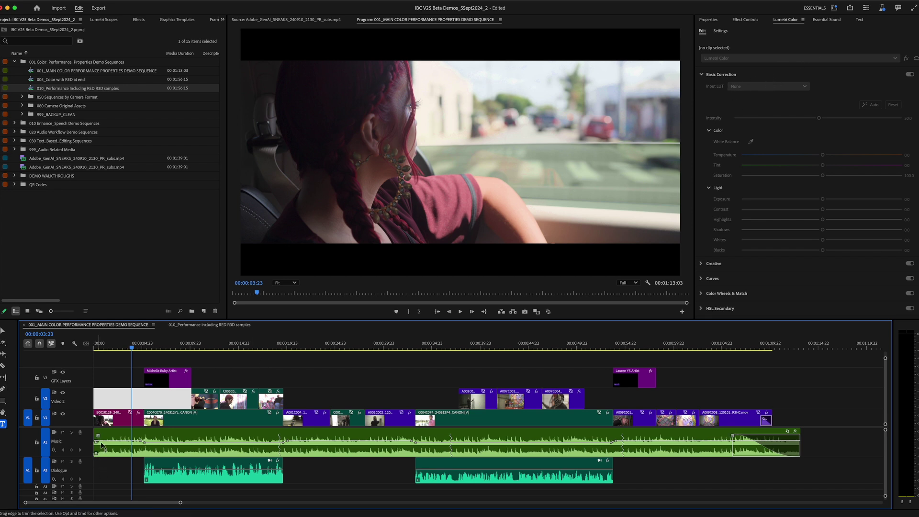
pyautogui.click(113, 420)
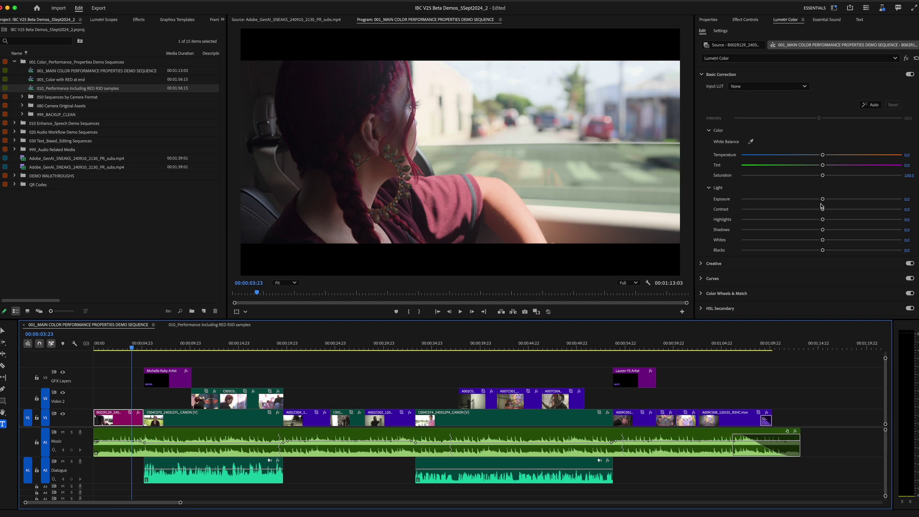
# - Drag the opening clip's Lumetri Basic Correction Exposure slider far left to darken the shot
pyautogui.moveTo(823, 200); pyautogui.dragTo(774, 205)
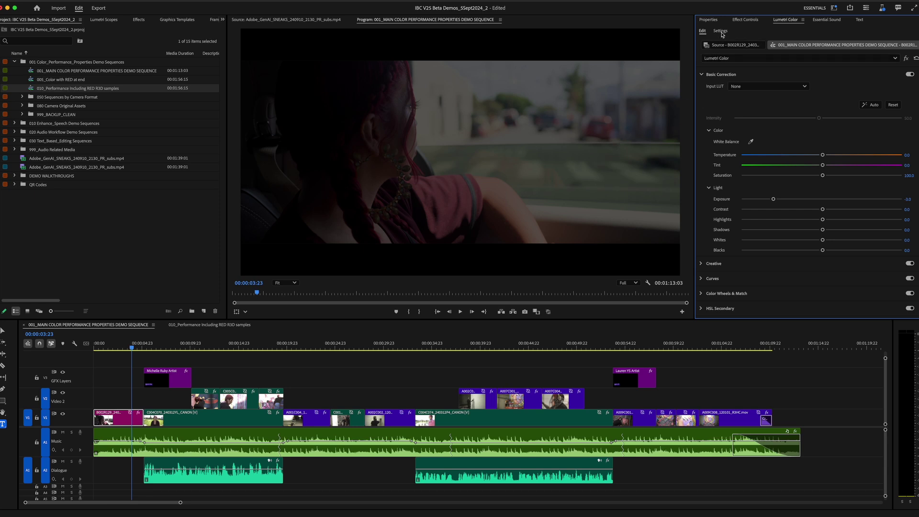
# - In Lumetri Settings, switch Sequence Color Setup from Direct Rec. 709 (SDR) to Wide Gamut (Tone Mapped)
pyautogui.click(720, 31)
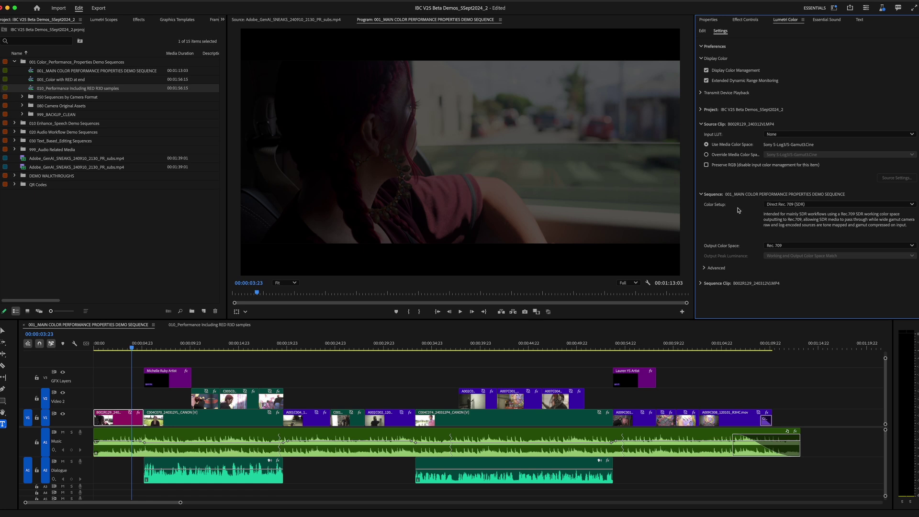
pyautogui.click(781, 205)
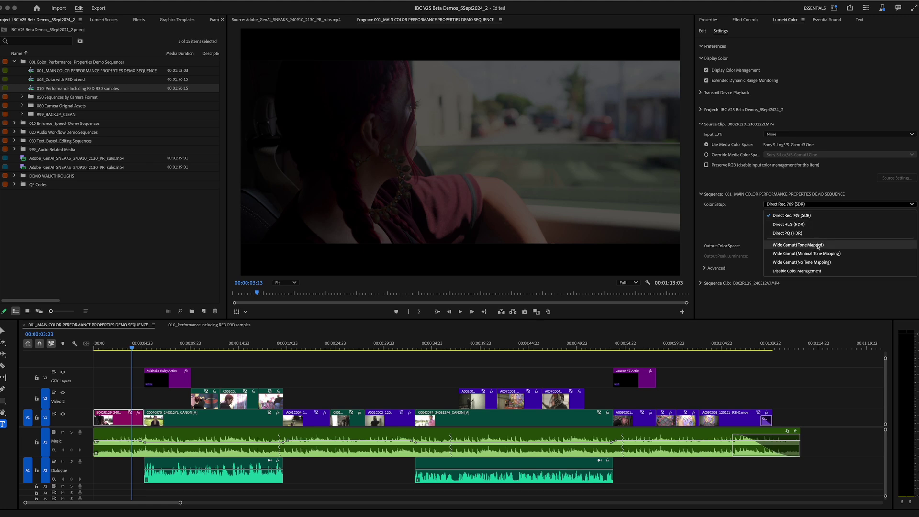
pyautogui.click(819, 246)
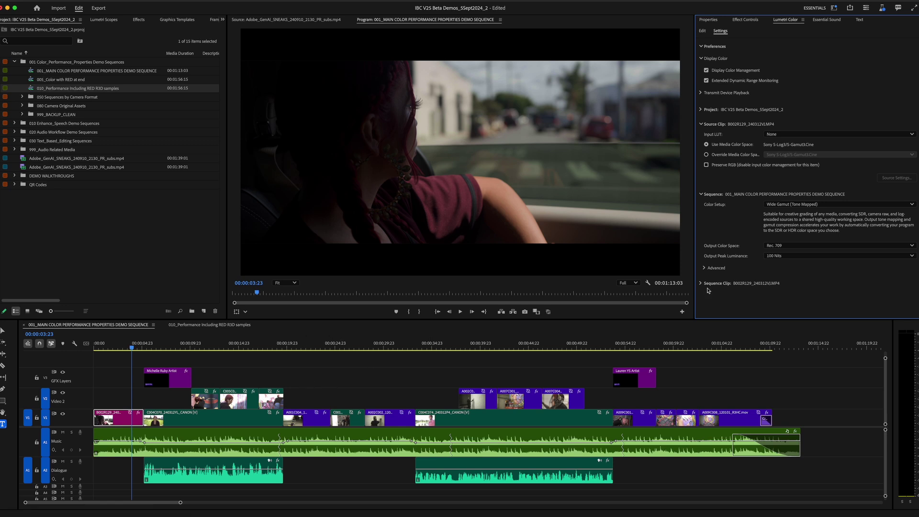
# - Raise the opening clip's Exposure partway back up, then return to Lumetri color management settings
pyautogui.click(703, 31)
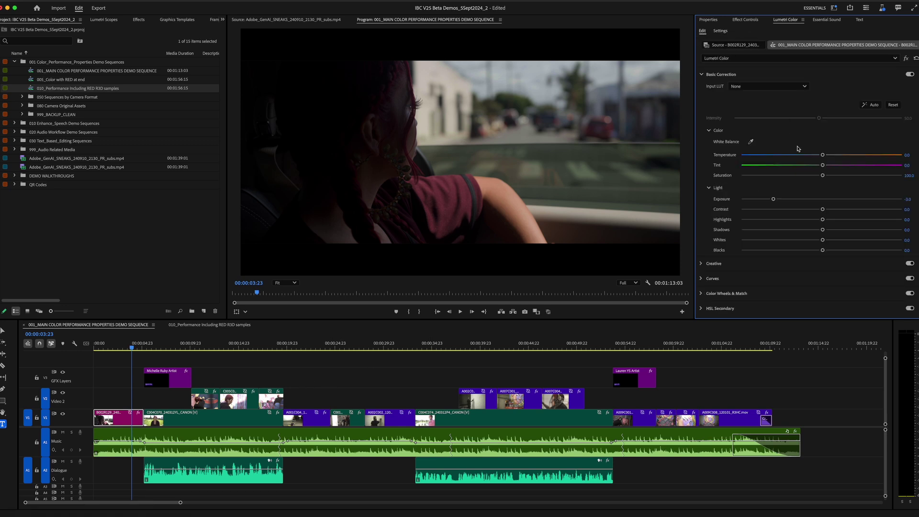
pyautogui.moveTo(773, 199)
pyautogui.mouseDown()
pyautogui.moveTo(820, 201)
pyautogui.moveTo(753, 206)
pyautogui.moveTo(783, 203)
pyautogui.mouseUp()
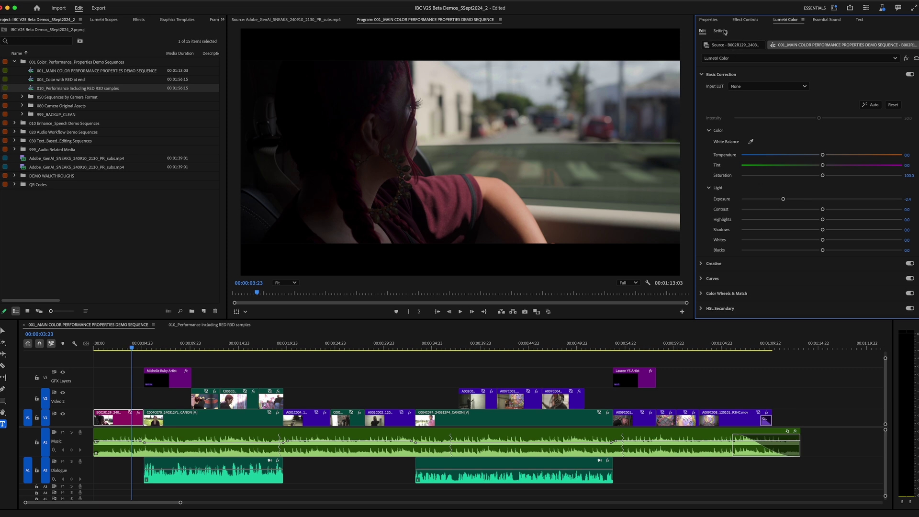
pyautogui.click(722, 31)
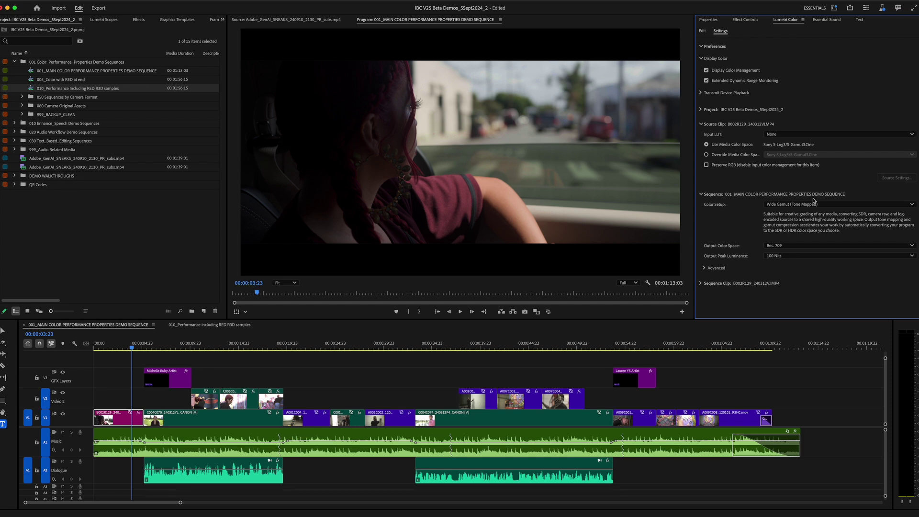
pyautogui.click(817, 205)
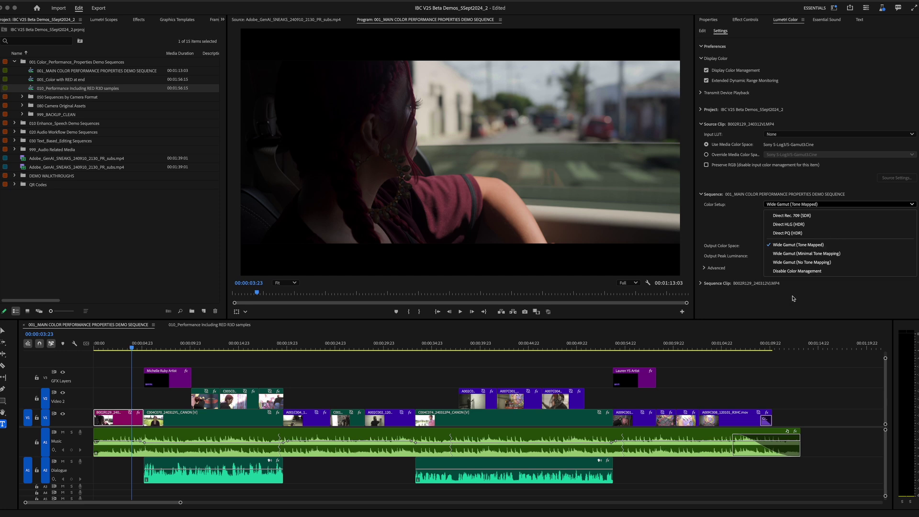
pyautogui.click(772, 298)
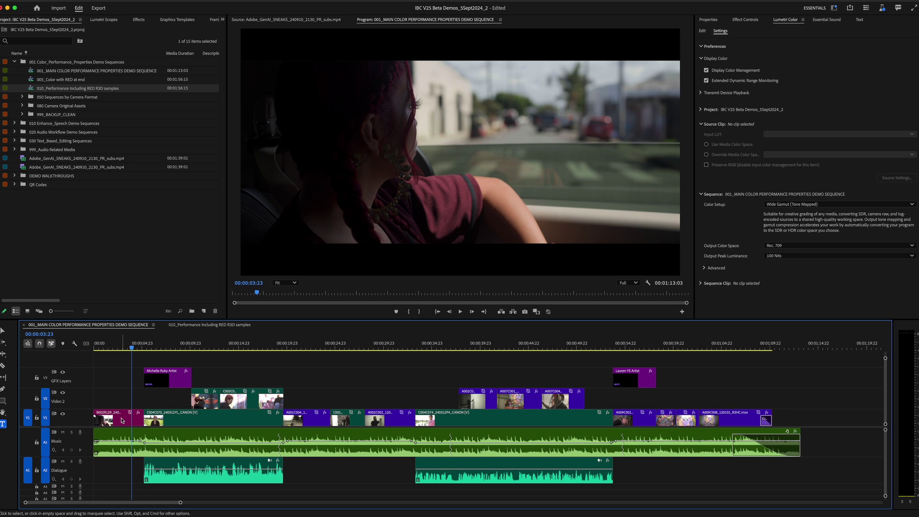
# - Select the opening V1 clip and bring up its transform and crop properties
pyautogui.click(119, 420)
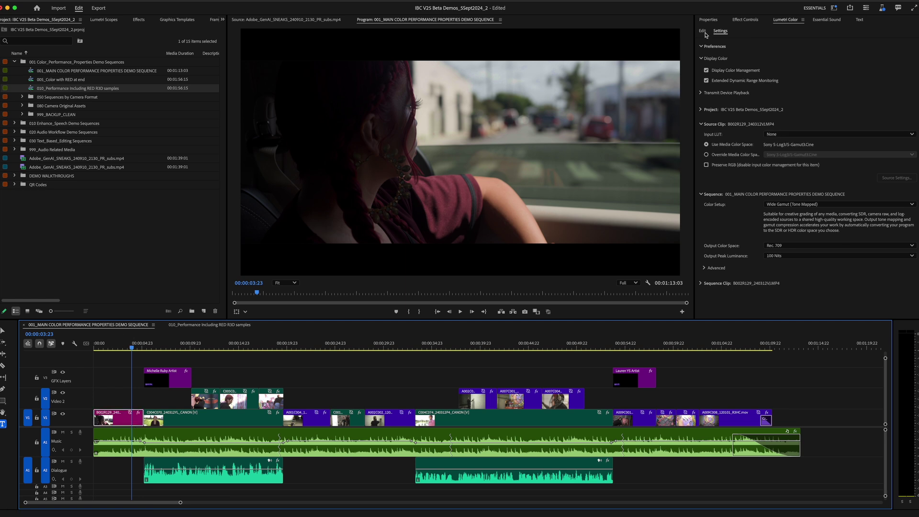
pyautogui.click(706, 20)
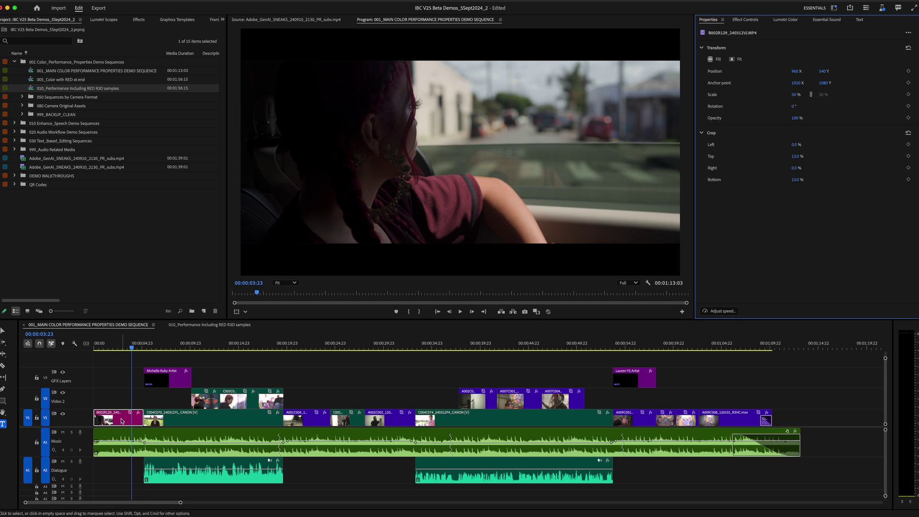
pyautogui.click(122, 422)
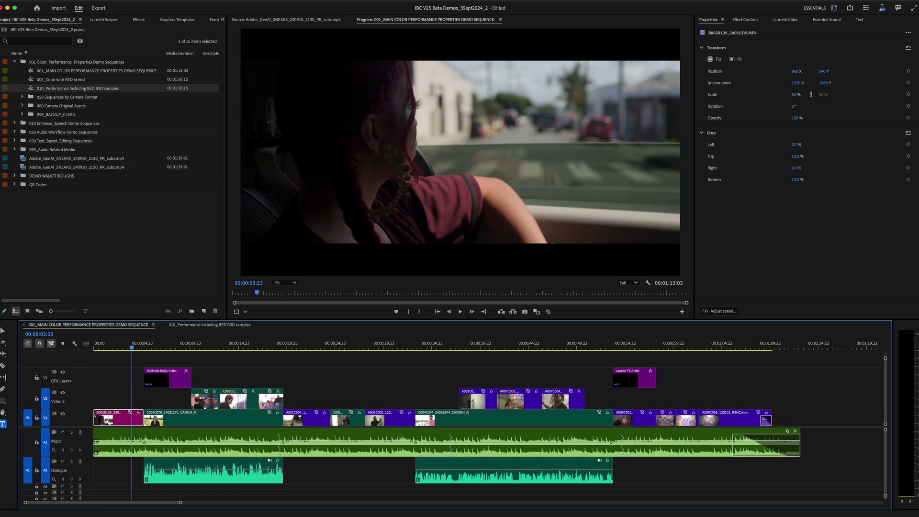
pyautogui.click(2, 331)
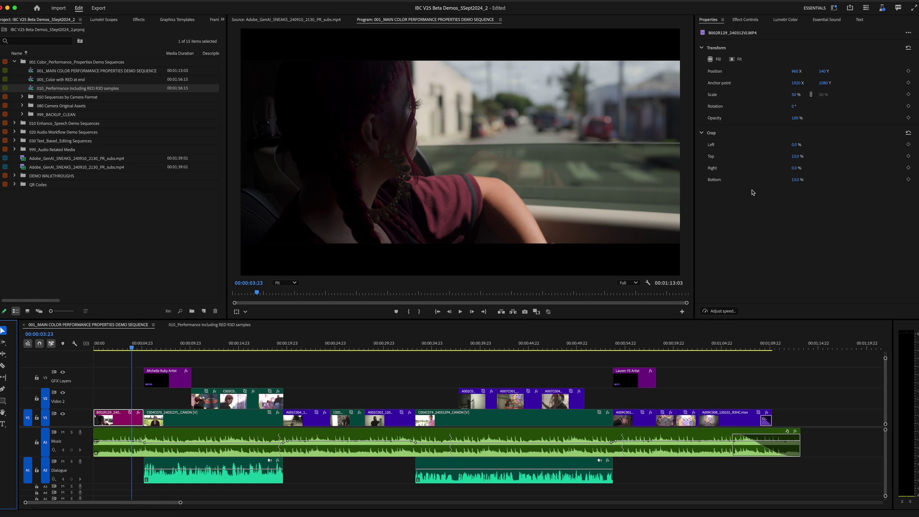
# - Adjust the left crop, try Crop Top at 0, undo to restore 13%, then select all V1 clips
pyautogui.moveTo(796, 145)
pyautogui.mouseDown()
pyautogui.moveTo(803, 146)
pyautogui.moveTo(779, 148)
pyautogui.moveTo(793, 150)
pyautogui.moveTo(790, 165)
pyautogui.moveTo(797, 158)
pyautogui.mouseUp()
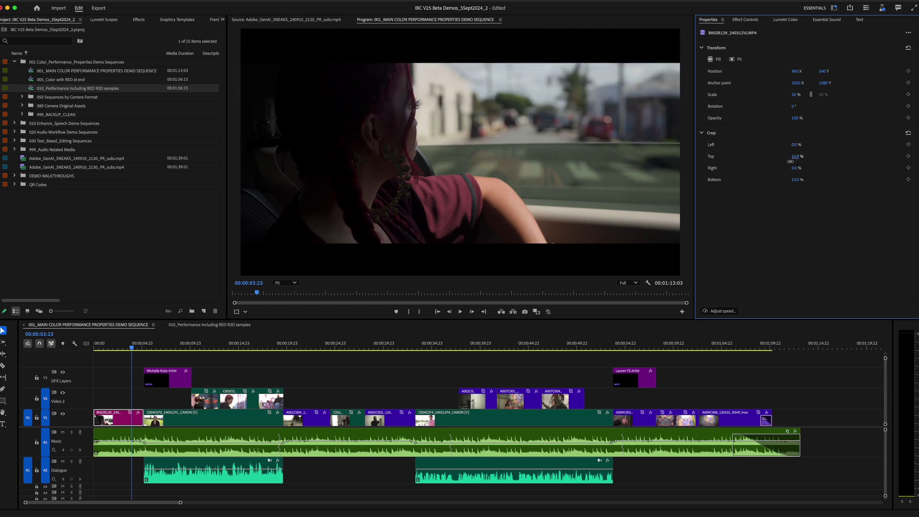
pyautogui.moveTo(790, 161); pyautogui.dragTo(784, 162)
pyautogui.press('super+z')
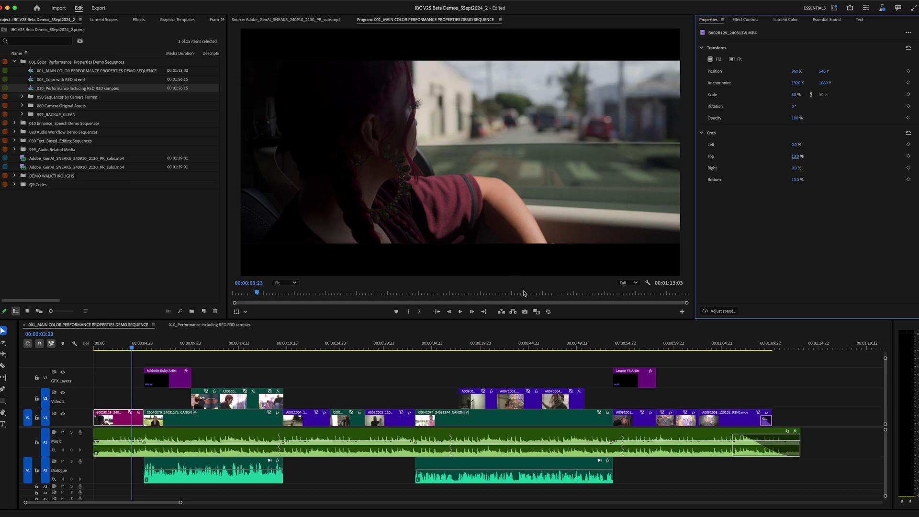
pyautogui.moveTo(812, 420); pyautogui.dragTo(120, 427)
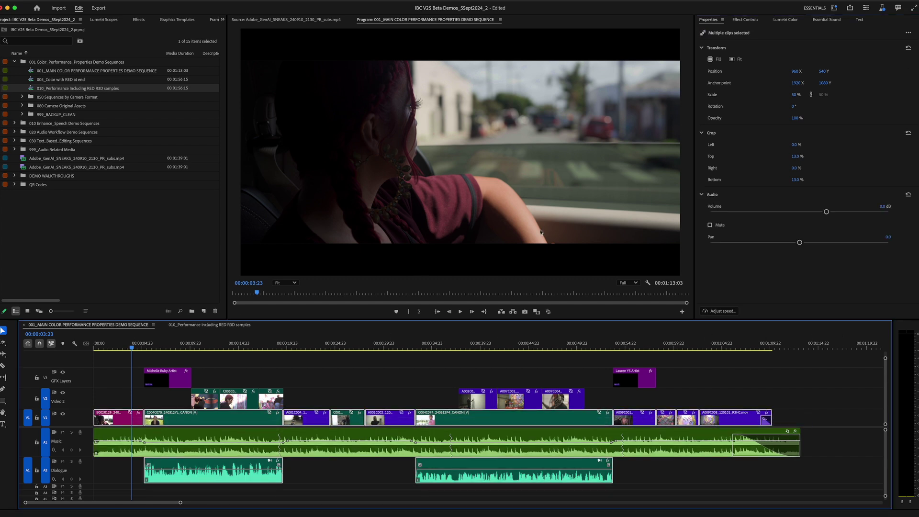
# - Set Crop Top and Crop Bottom to 0 for all the selected V1 clips
pyautogui.click(796, 157)
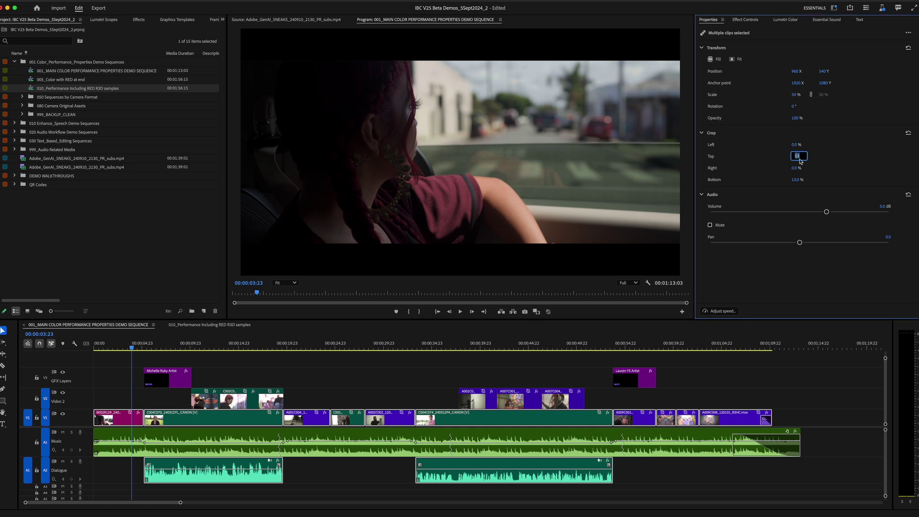
pyautogui.write('0')
pyautogui.click(796, 180)
pyautogui.write('0')
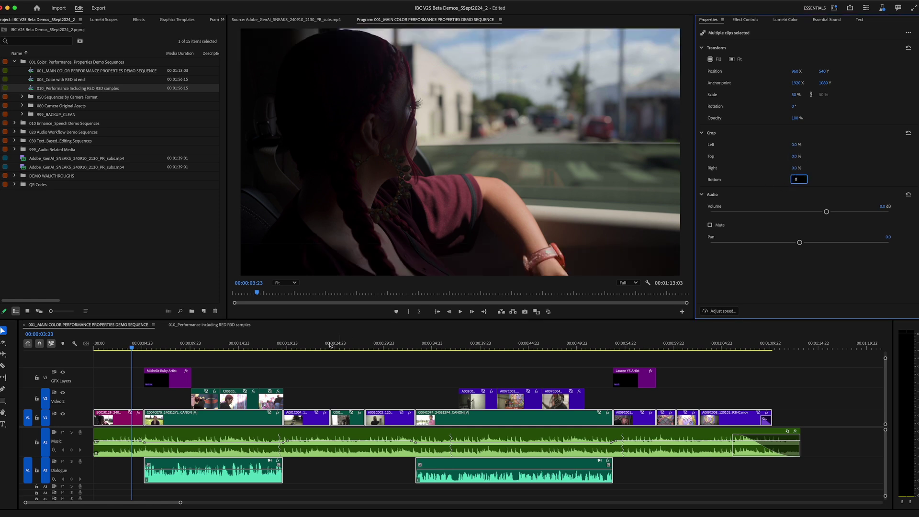
# - Scrub to the graffiti and interview shots, checking the artist name title and Music clips
pyautogui.moveTo(322, 347)
pyautogui.mouseDown()
pyautogui.moveTo(413, 355)
pyautogui.moveTo(350, 352)
pyautogui.mouseUp()
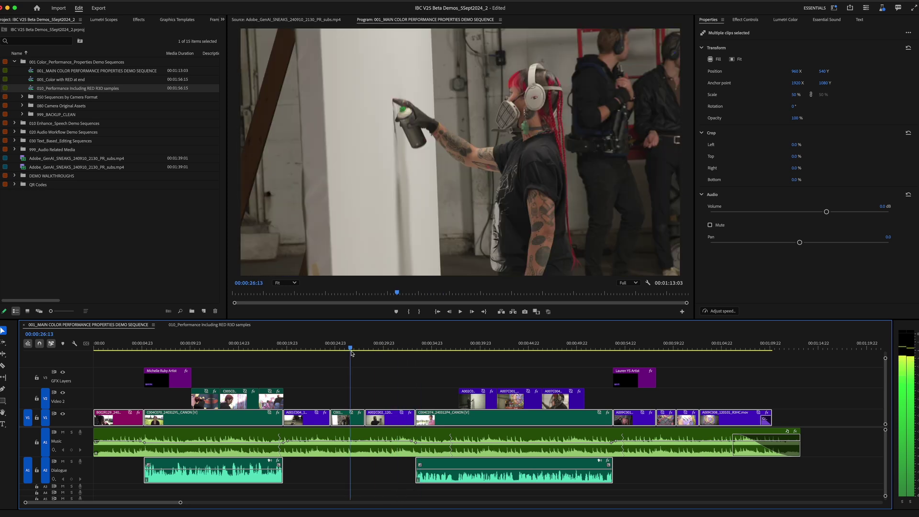
pyautogui.click(315, 400)
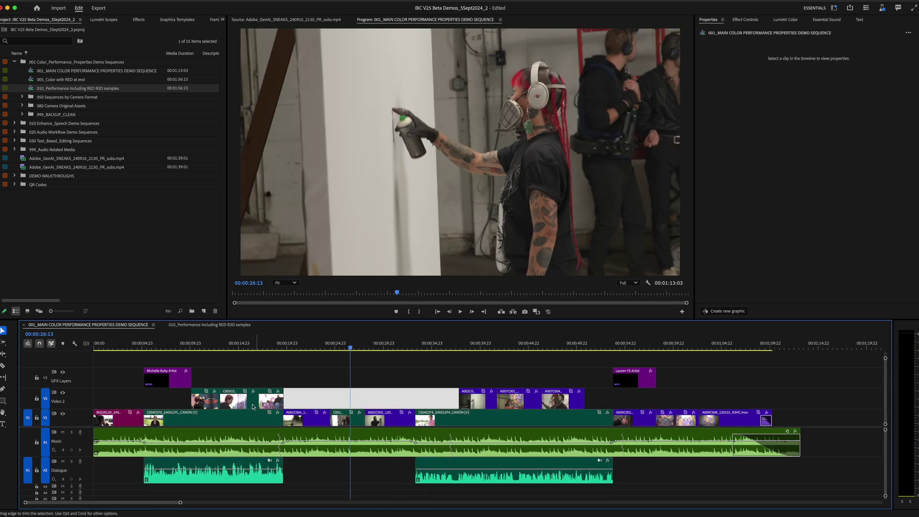
pyautogui.click(162, 349)
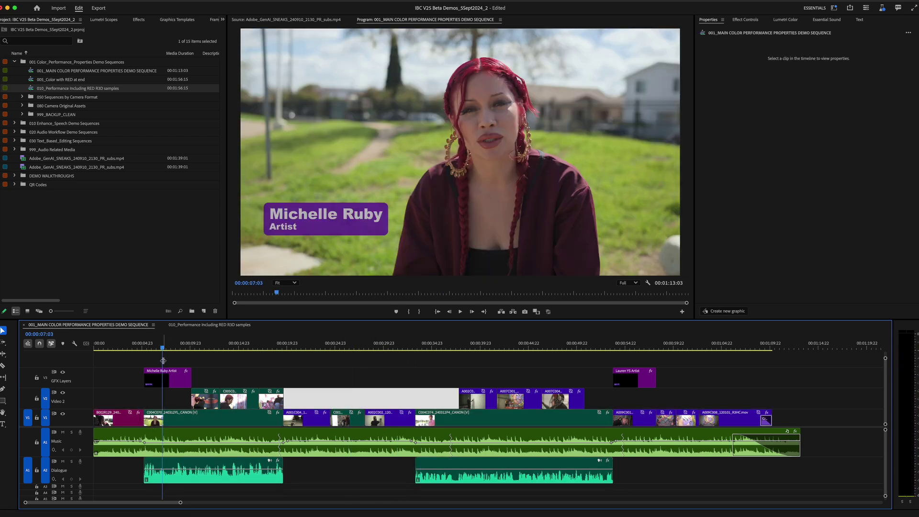
pyautogui.click(164, 378)
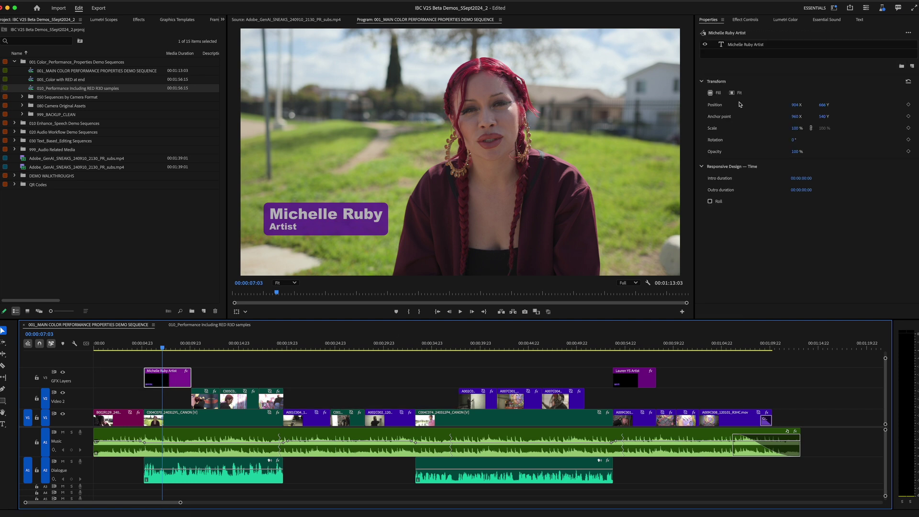
pyautogui.click(247, 435)
pyautogui.click(290, 379)
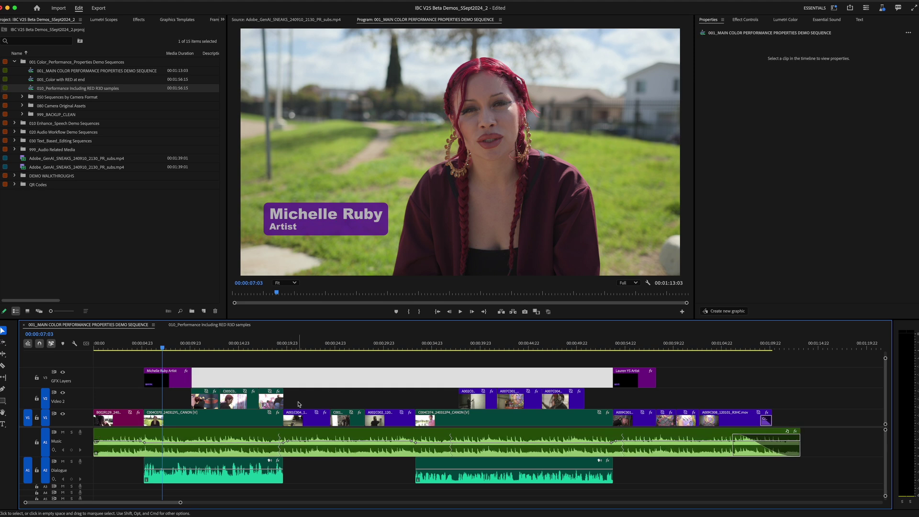
pyautogui.moveTo(164, 348); pyautogui.dragTo(157, 346)
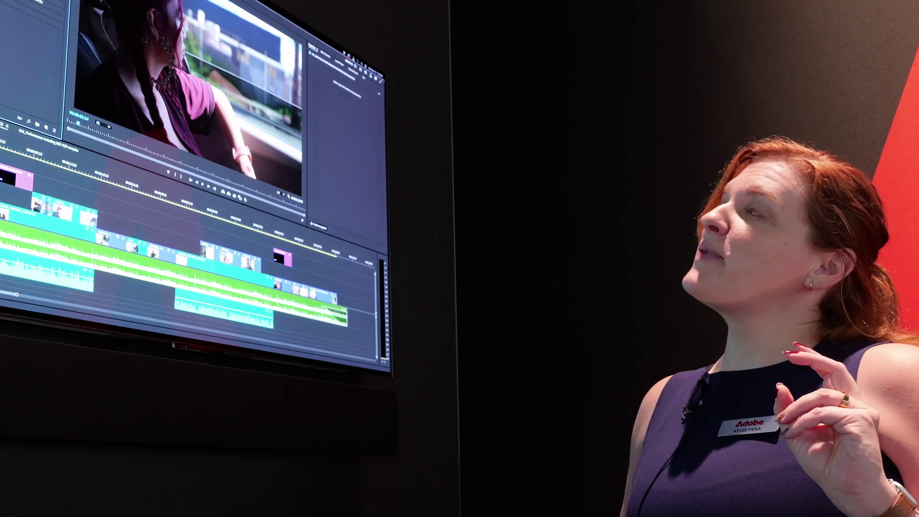
pyautogui.press('super+comma')
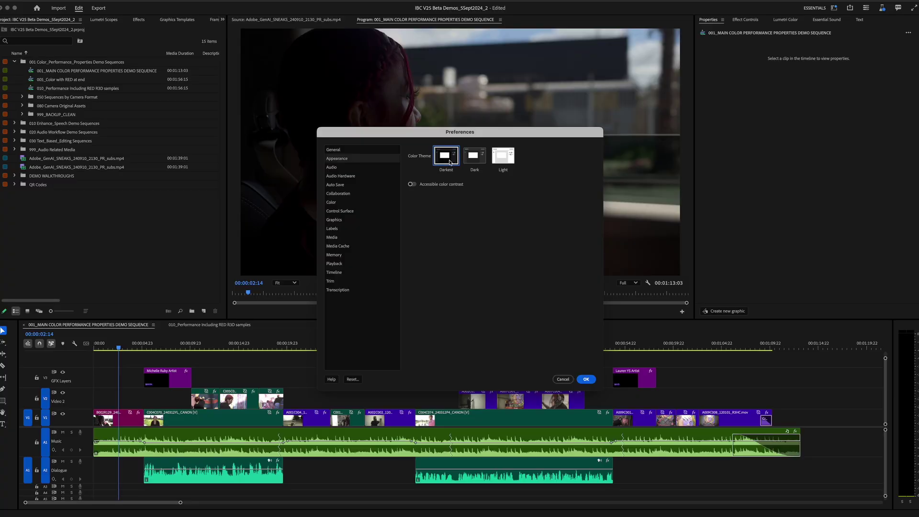
pyautogui.click(475, 156)
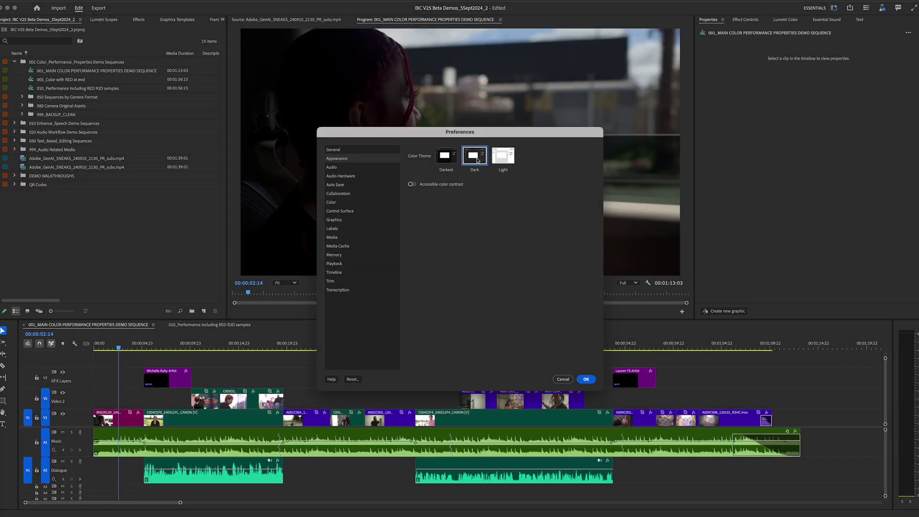
pyautogui.click(503, 158)
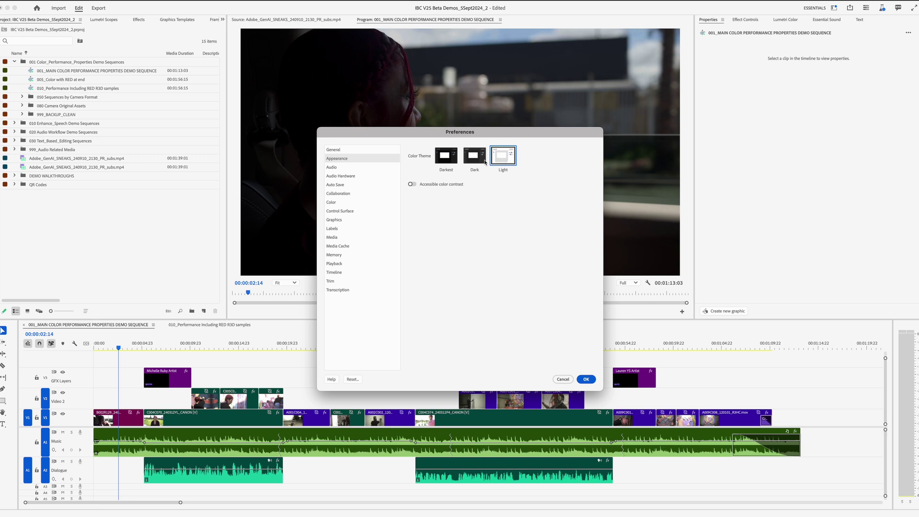
pyautogui.click(446, 163)
pyautogui.click(412, 184)
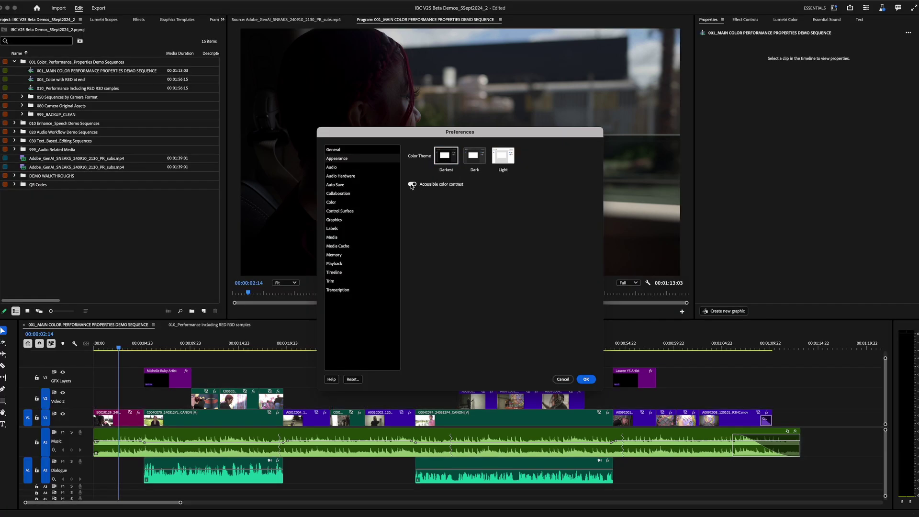
pyautogui.click(411, 185)
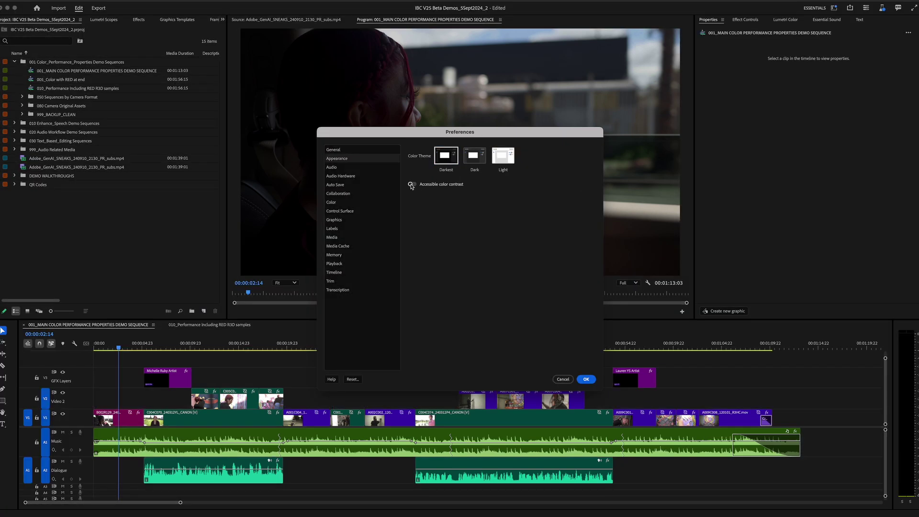
pyautogui.click(412, 185)
pyautogui.click(411, 185)
pyautogui.click(412, 185)
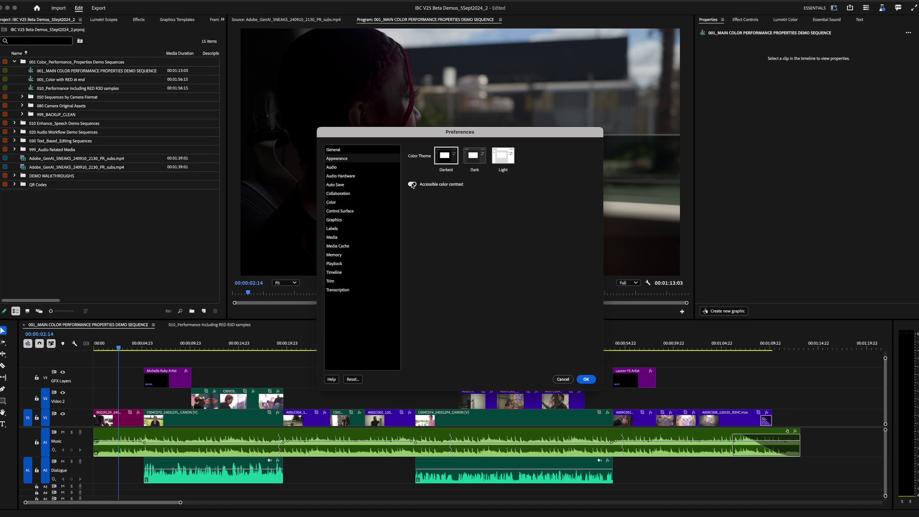
pyautogui.click(563, 379)
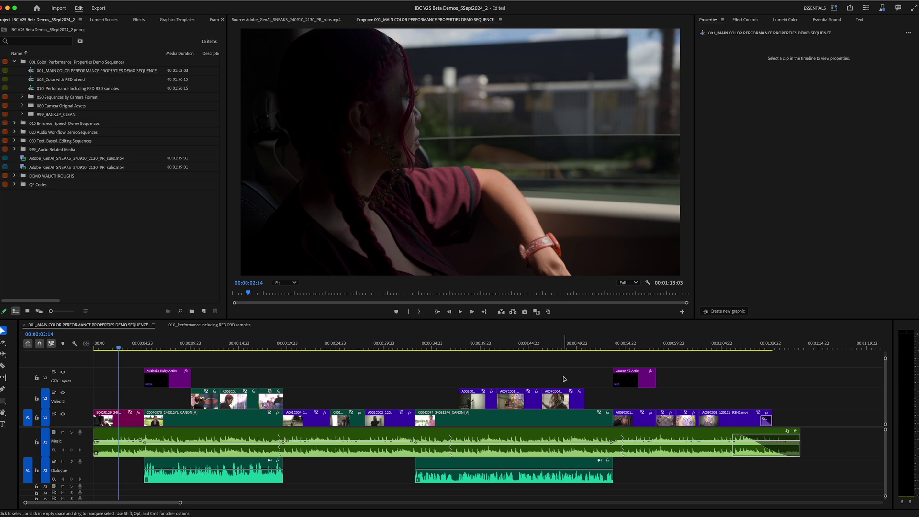